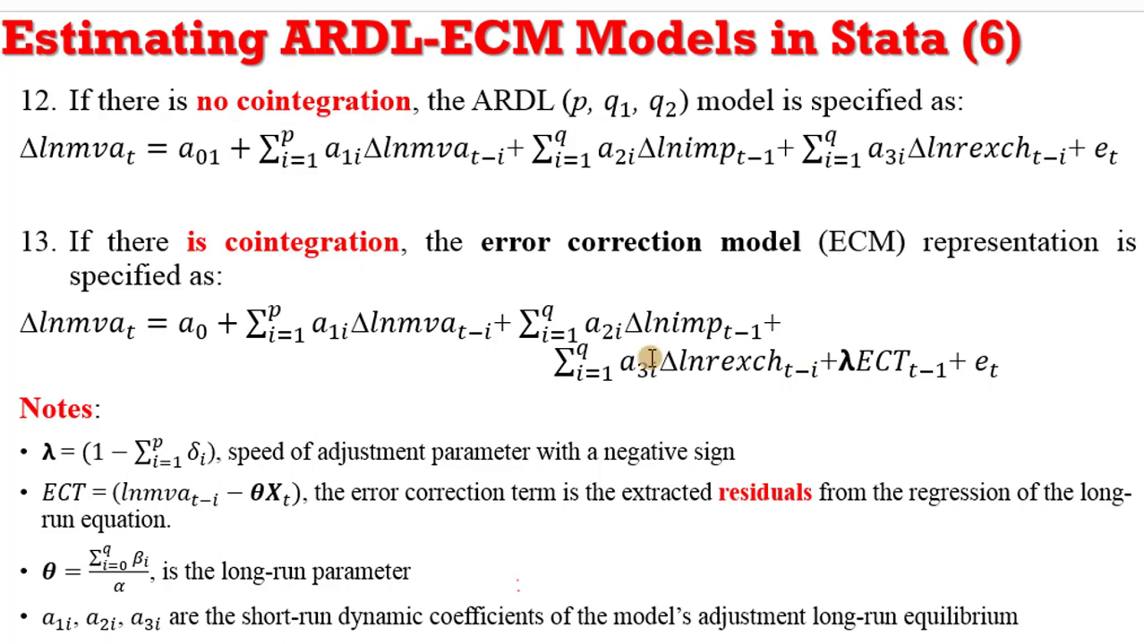
click(650, 360)
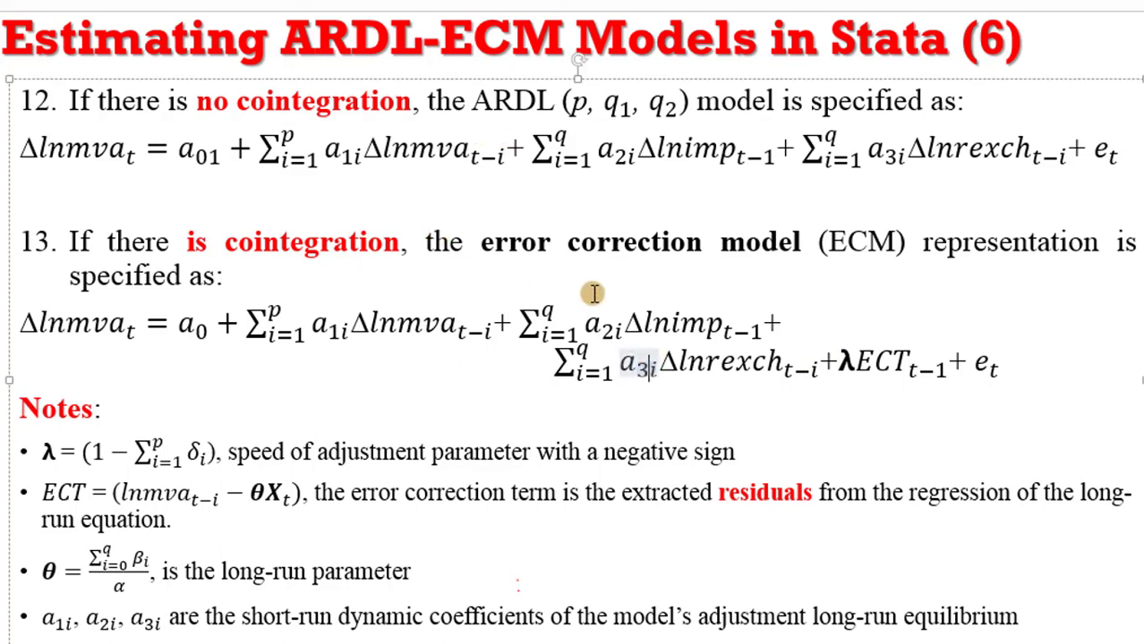
key(Escape)
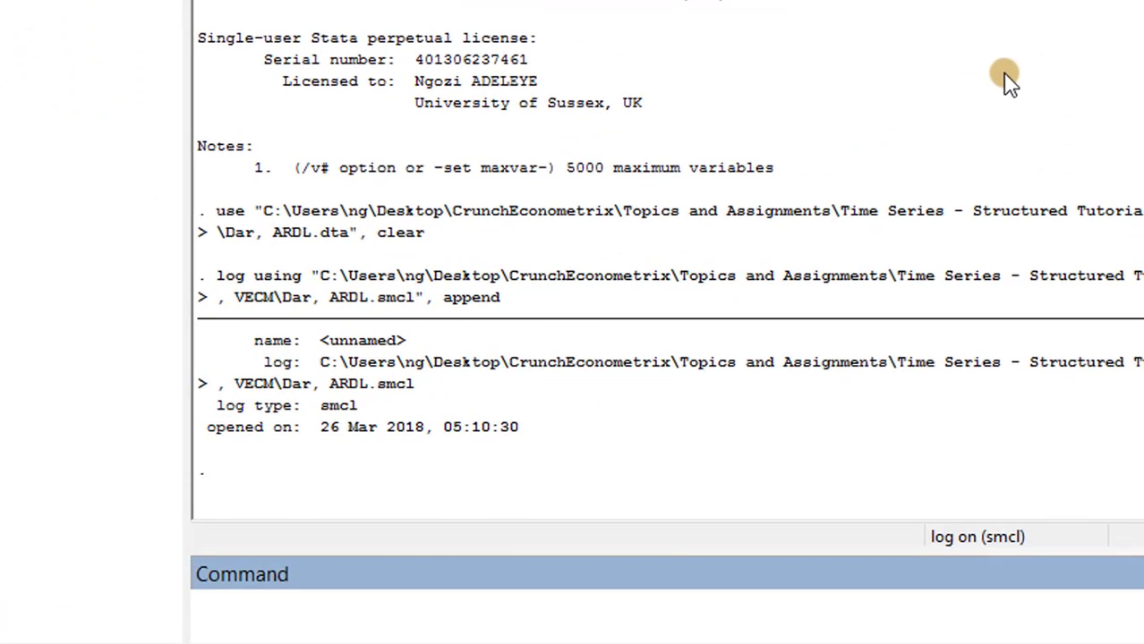
- Open the dataset with the br command and examine the lnmva, rexch and lnimp columns
text(br)
key(Return)
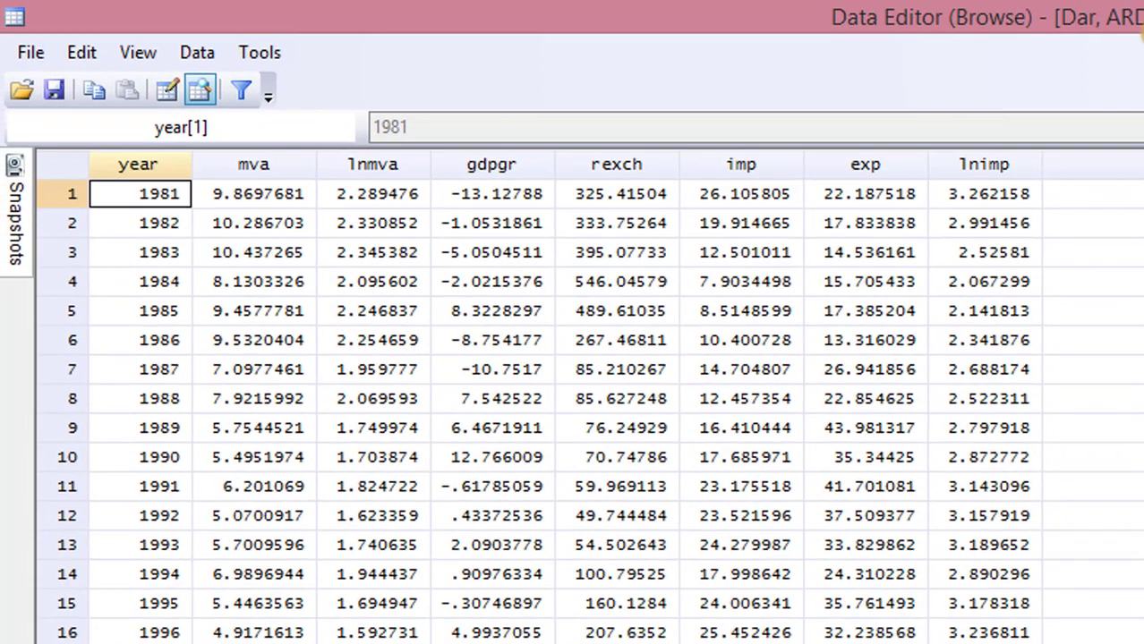
click(384, 169)
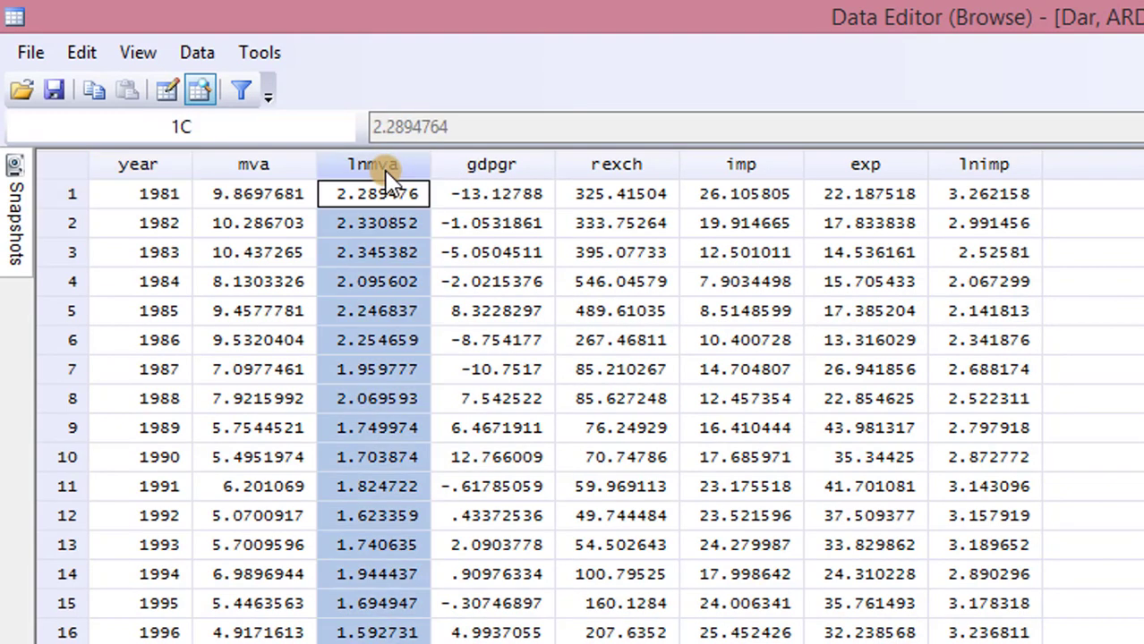
click(626, 168)
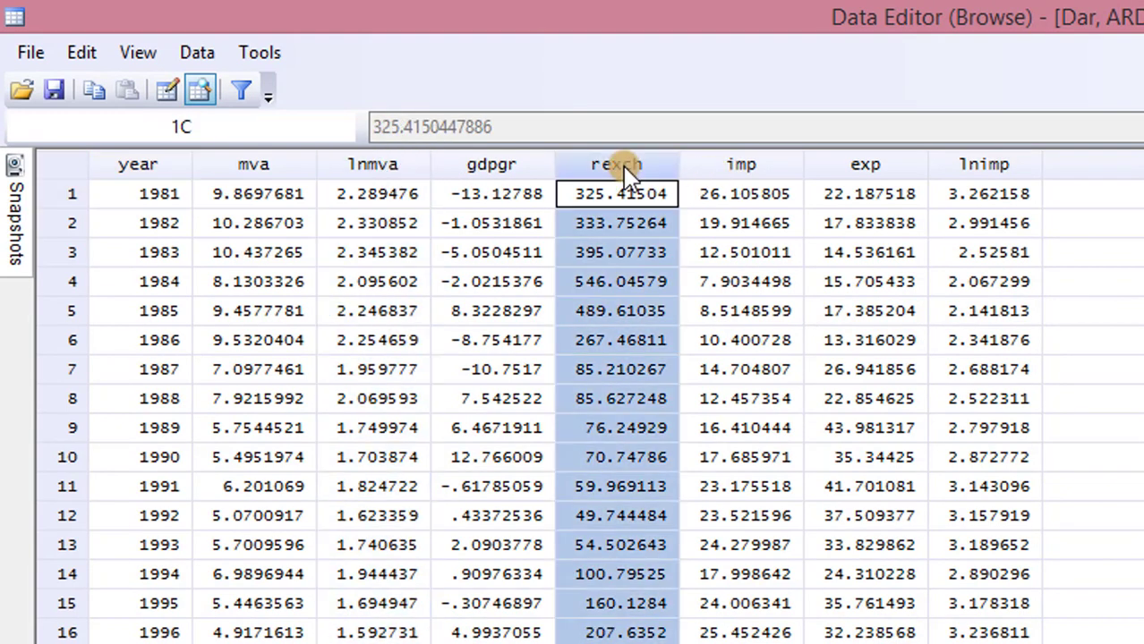
click(350, 163)
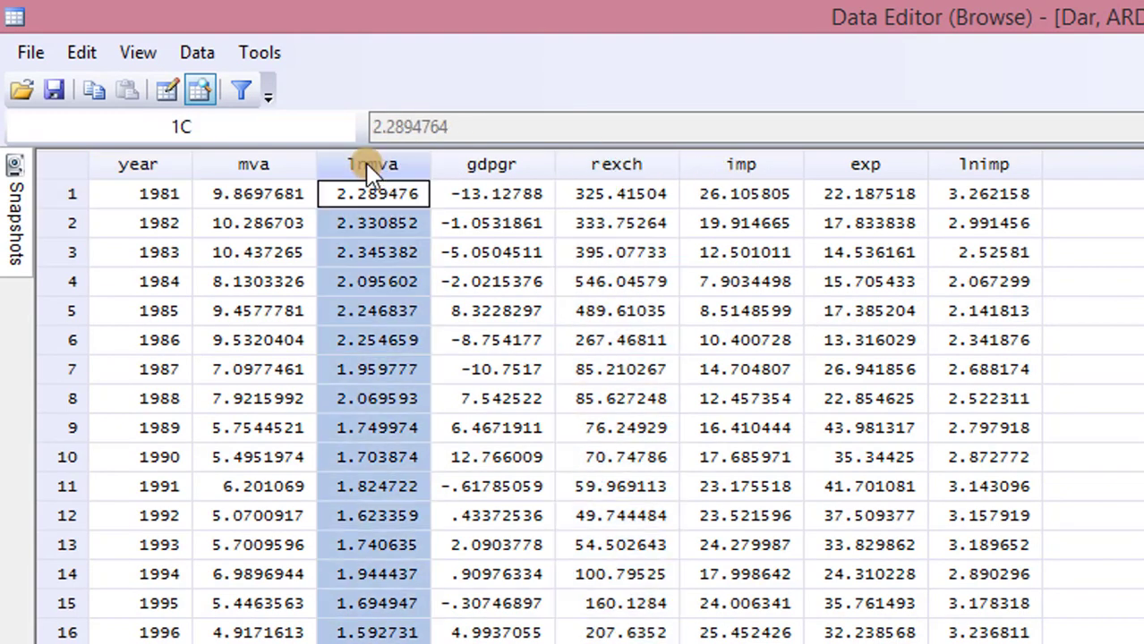
click(623, 172)
click(992, 166)
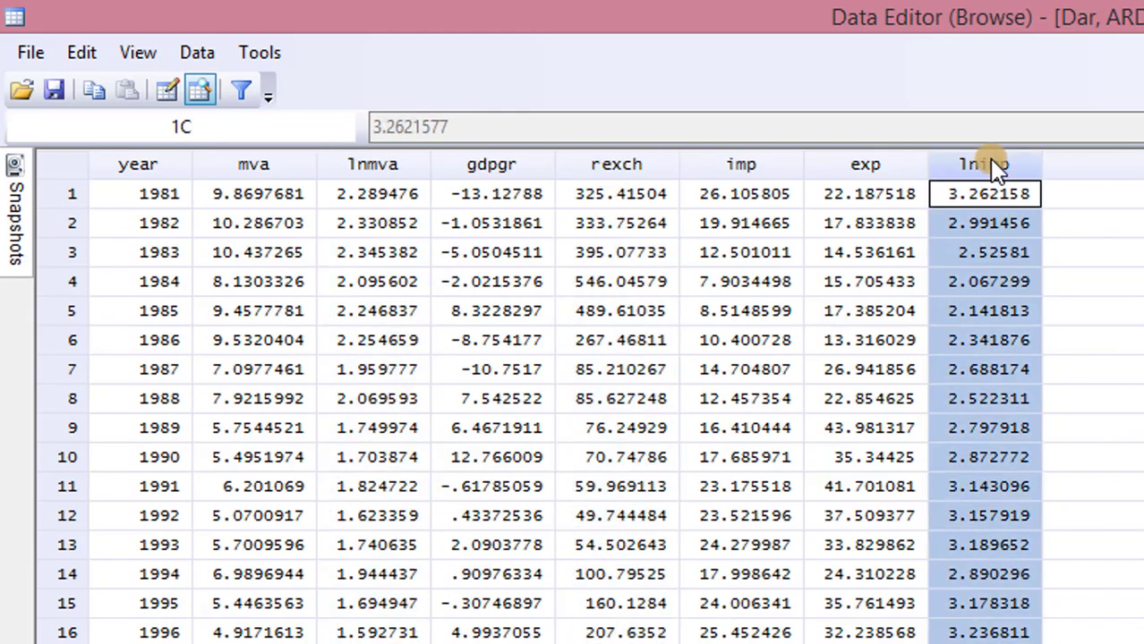
click(376, 171)
click(628, 168)
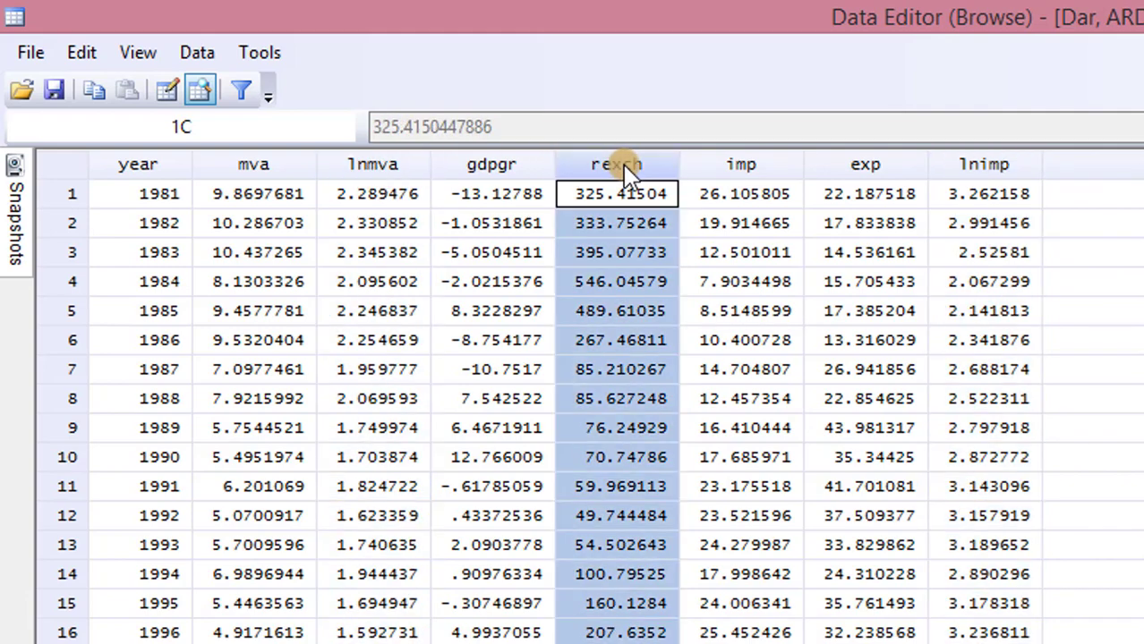
click(989, 170)
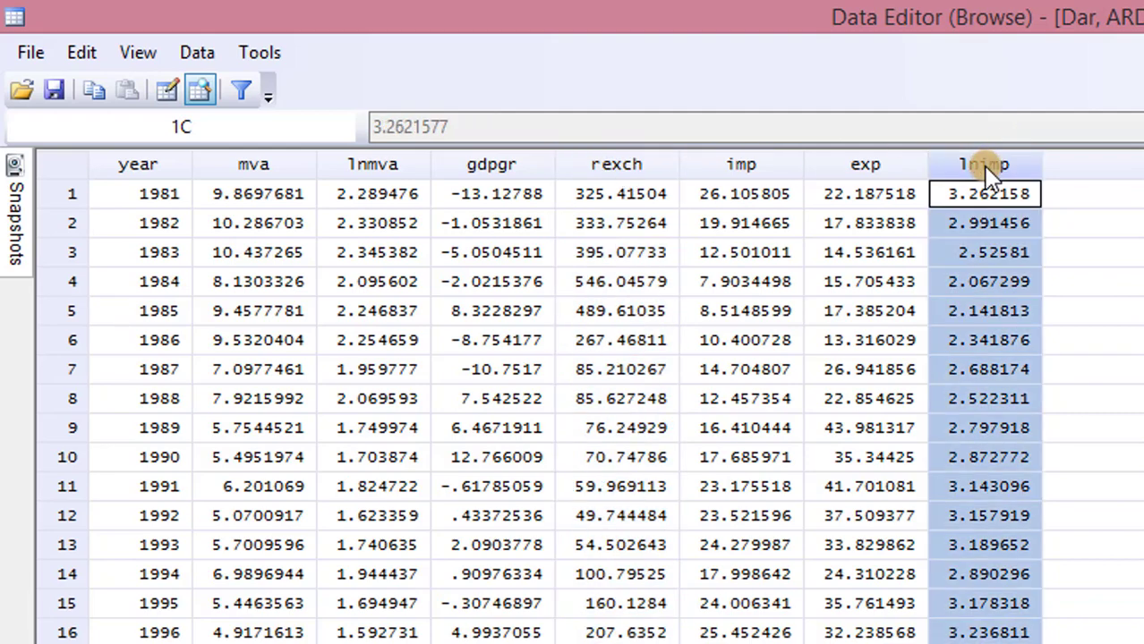
click(375, 170)
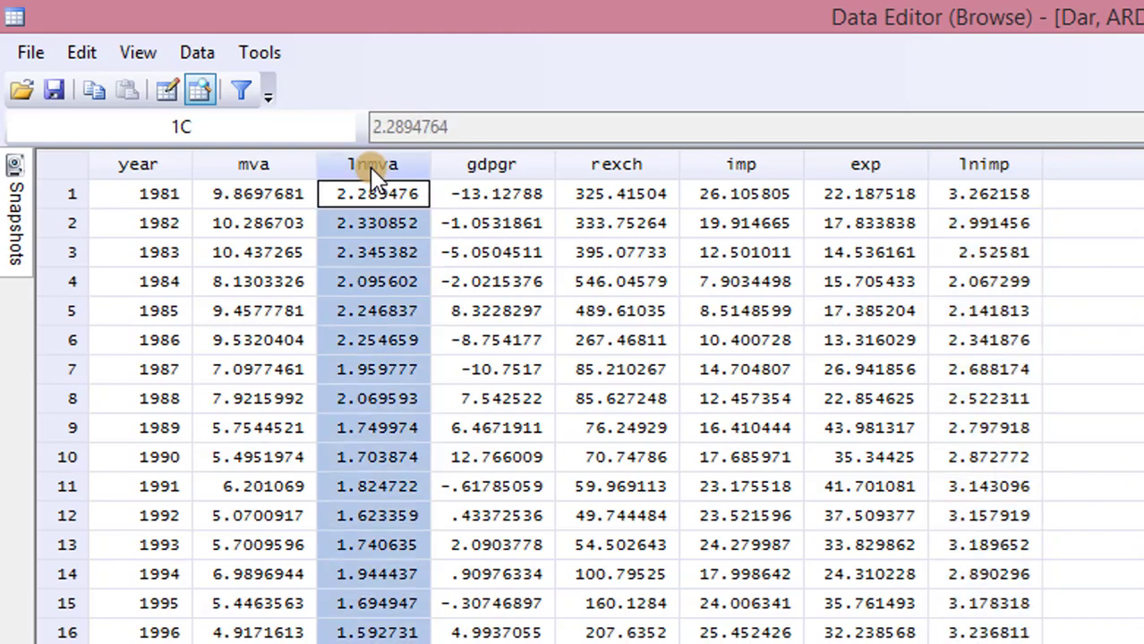
click(631, 168)
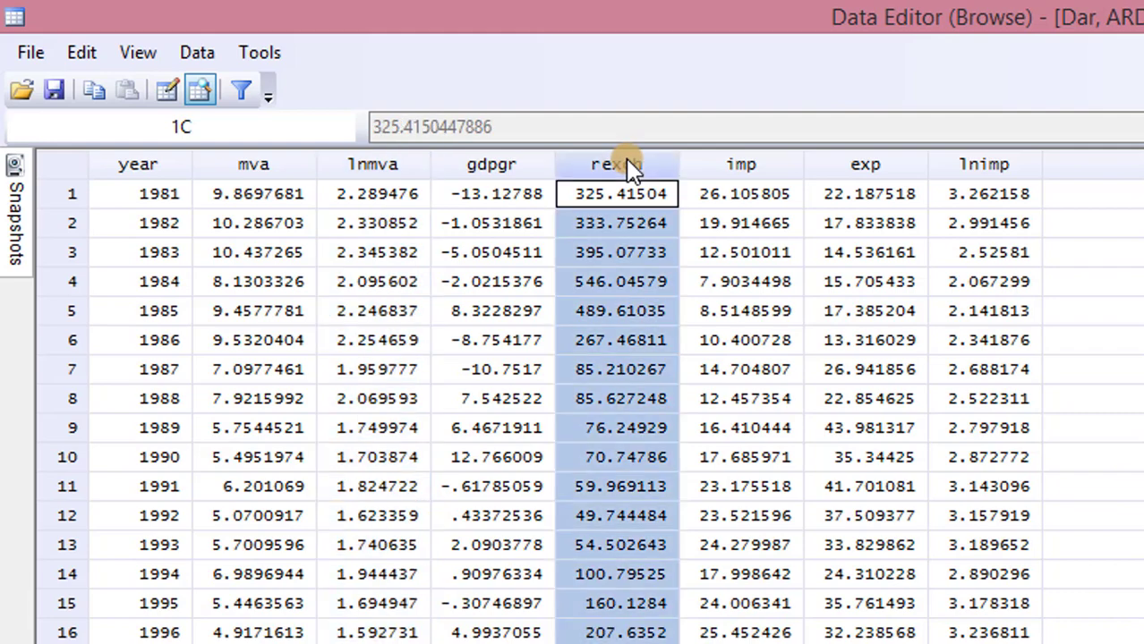
click(995, 170)
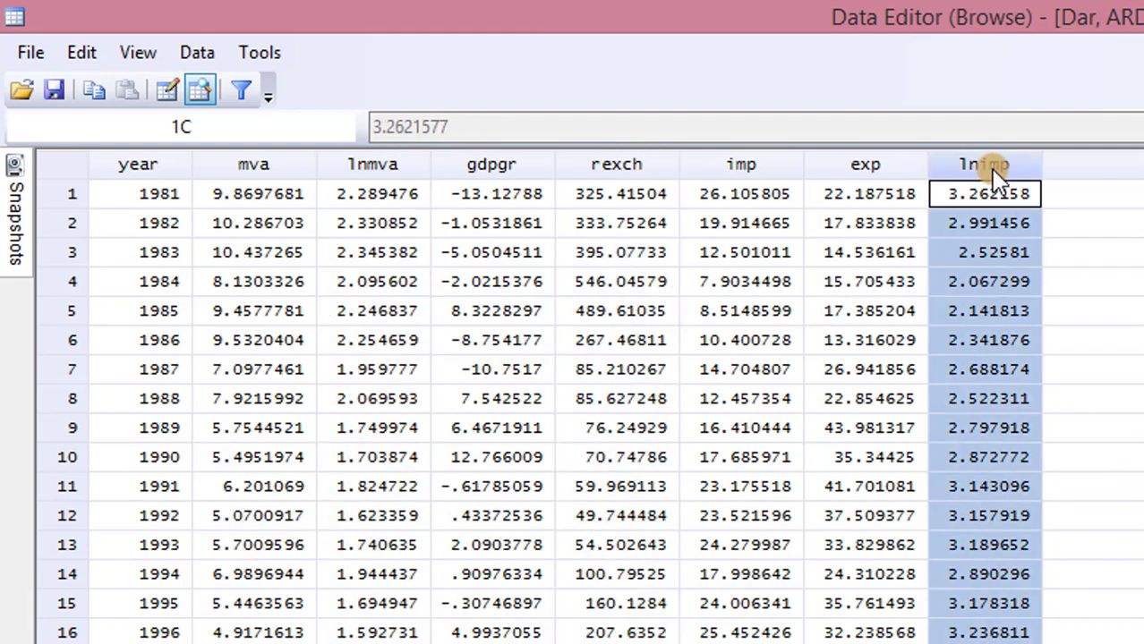
- Switch to the Dar, ARDL do-file and run only the command tsset year on line 212
key(alt+Tab)
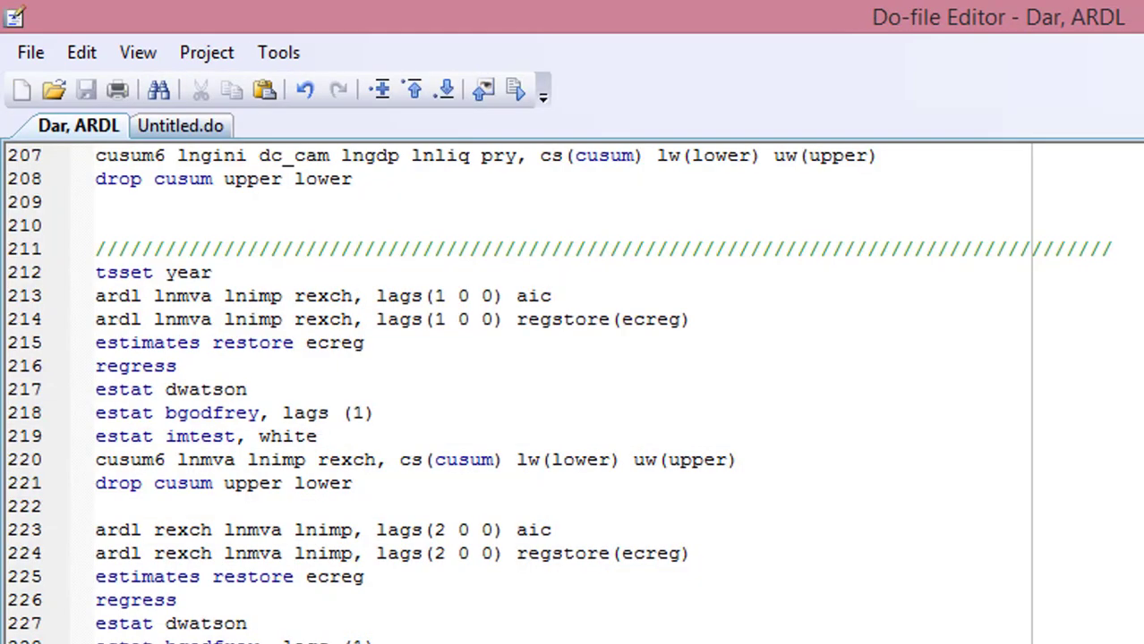
click(85, 273)
click(306, 302)
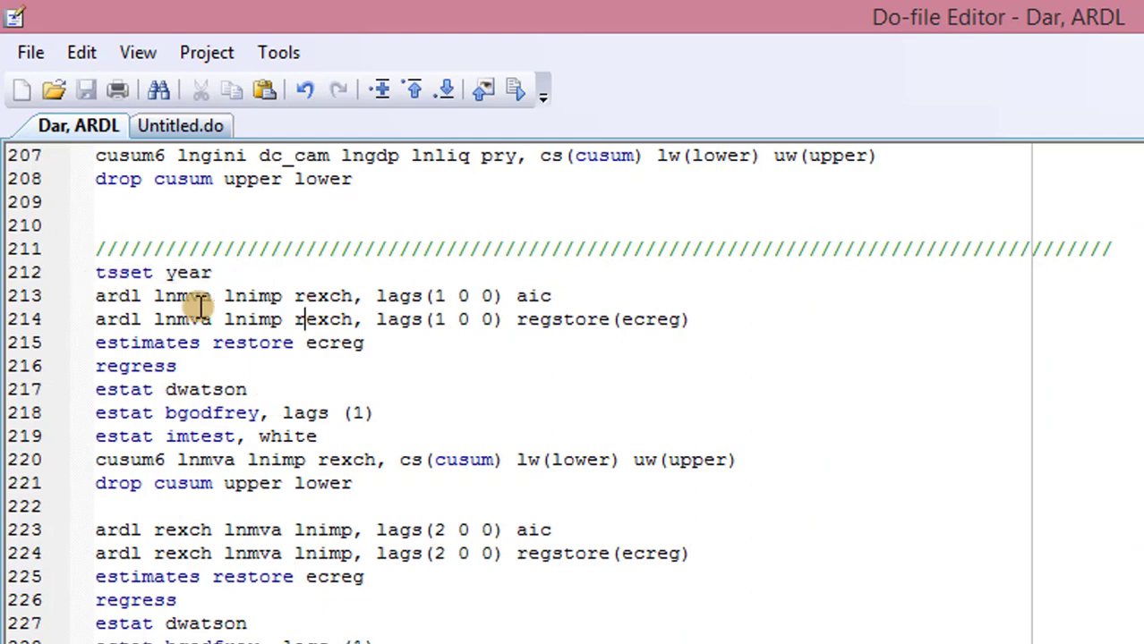
click(96, 274)
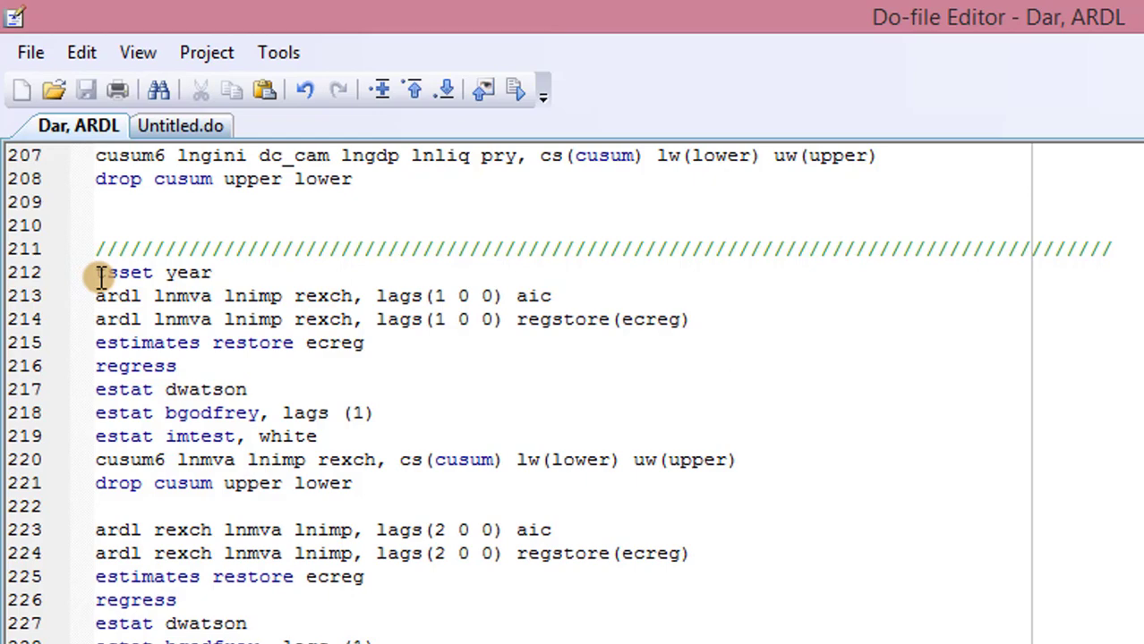
key(shift+Right)
key(shift+Right)
key(shift+Right)
key(shift+Right)
key(shift+Right)
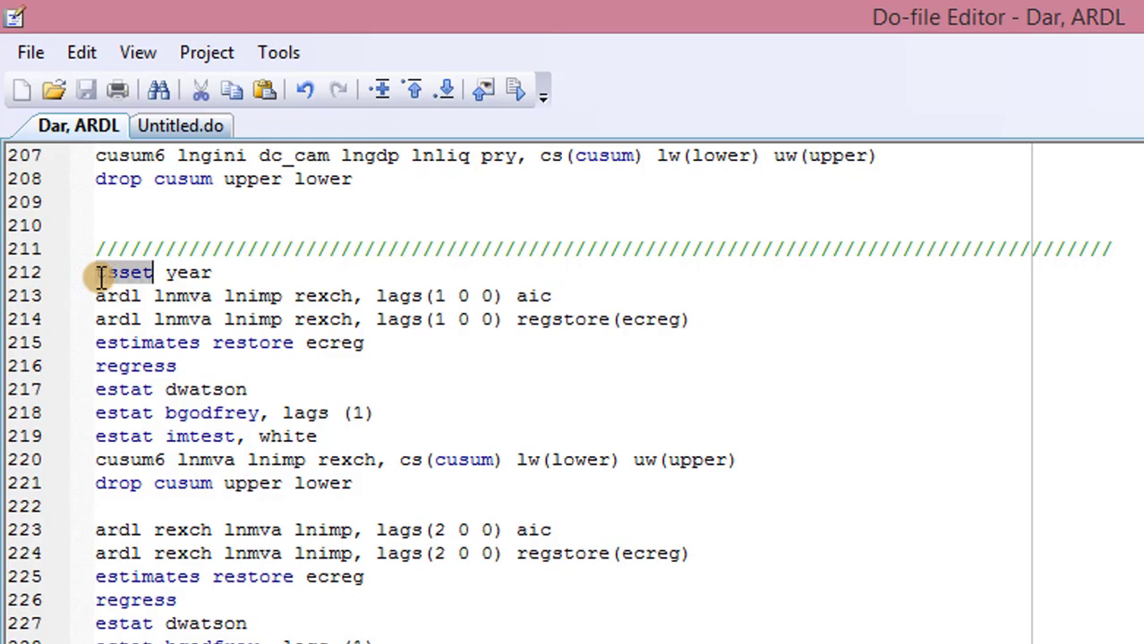
key(shift+Right)
key(shift+Right)
key(shift+Right)
key(shift+Right)
key(shift+Right)
click(515, 90)
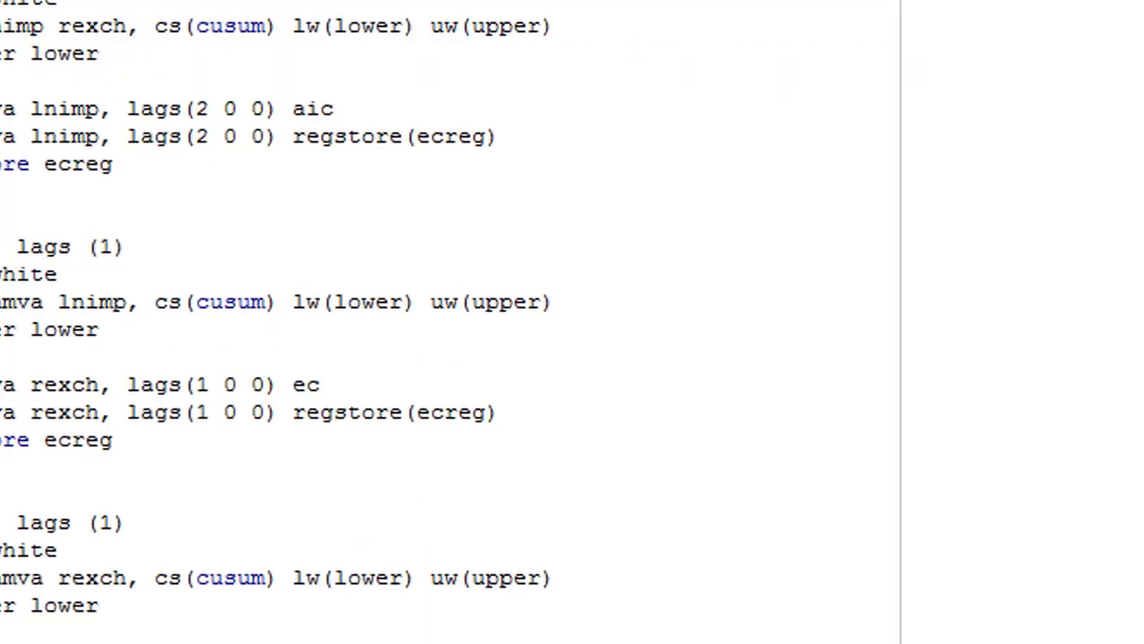
- Run do-file lines 213 to 221, estimating ardl lnmva lnimp rexch, lags(1 0 0) aic with its diagnostic tests and CUSUM commands
click(114, 199)
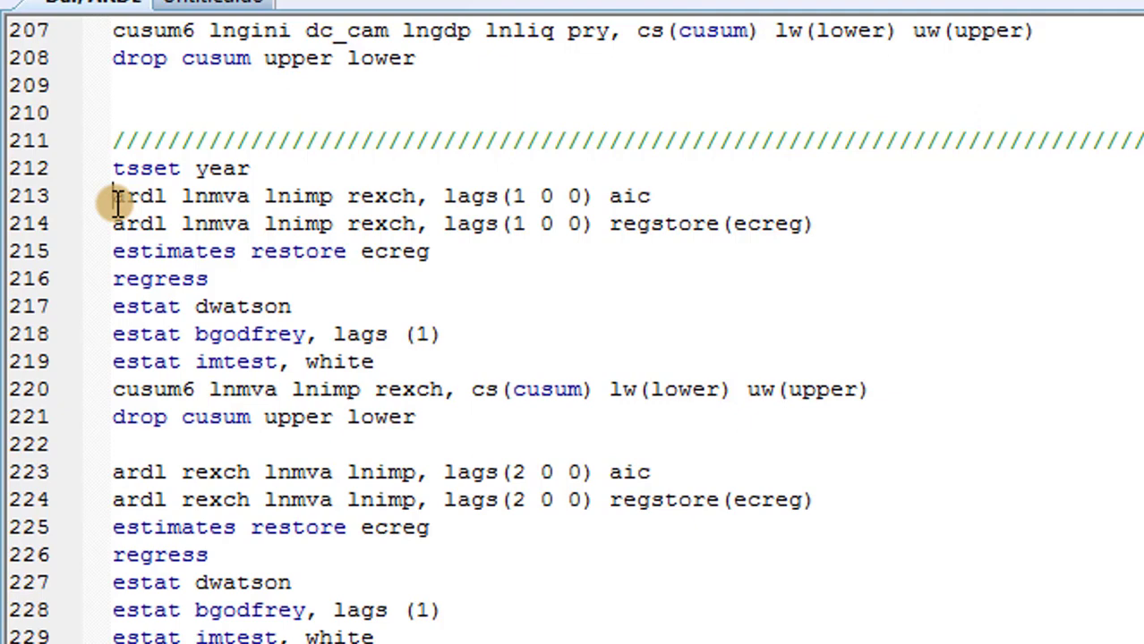
key(shift+Down)
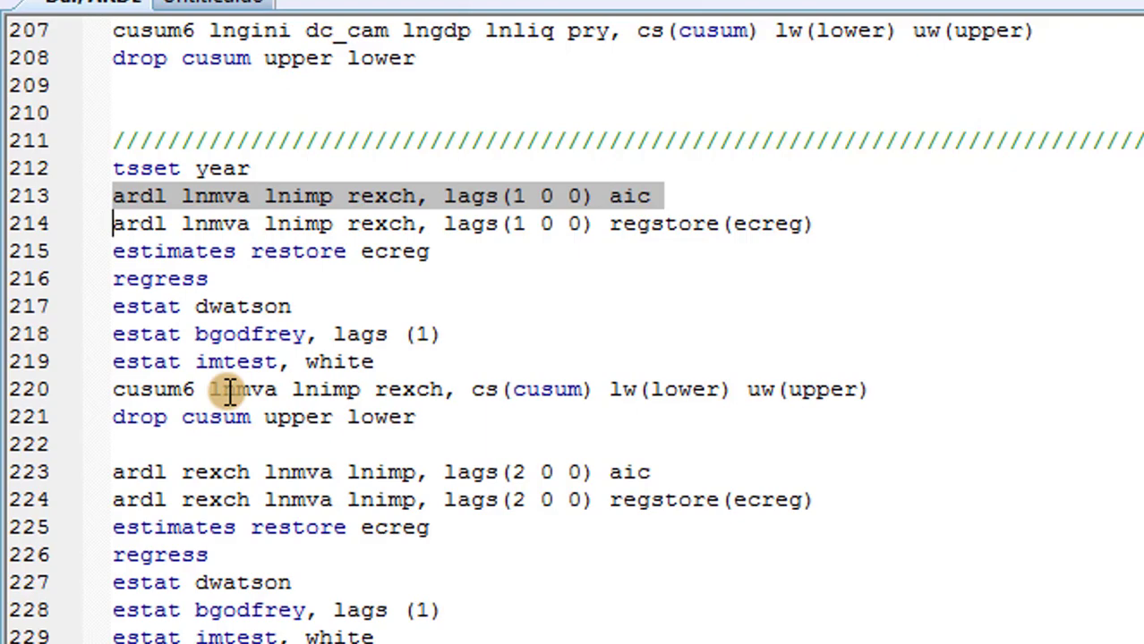
key(shift+Down)
key(shift+Down)
key(shift+Down)
key(shift+Down)
key(shift+Down)
key(shift+Down)
key(shift+Down)
key(shift+Down)
key(shift+Left)
key(ctrl+d)
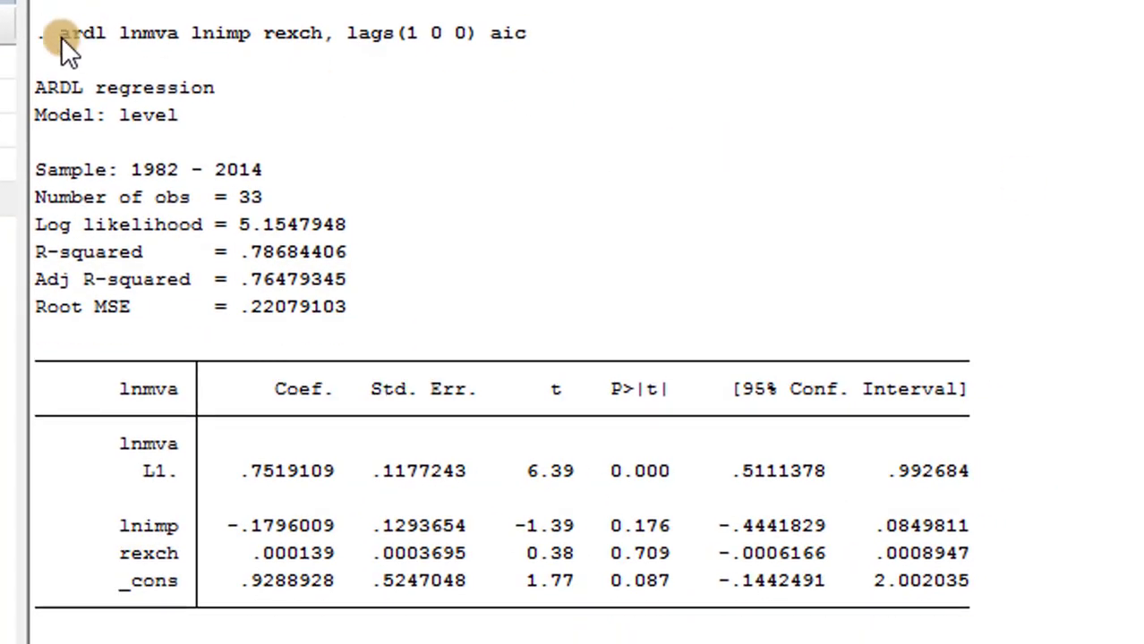
- Examine the level ARDL regression output for lnmva and its Durbin-Watson, Breusch-Godfrey and White test results
drag(61, 37, 530, 53)
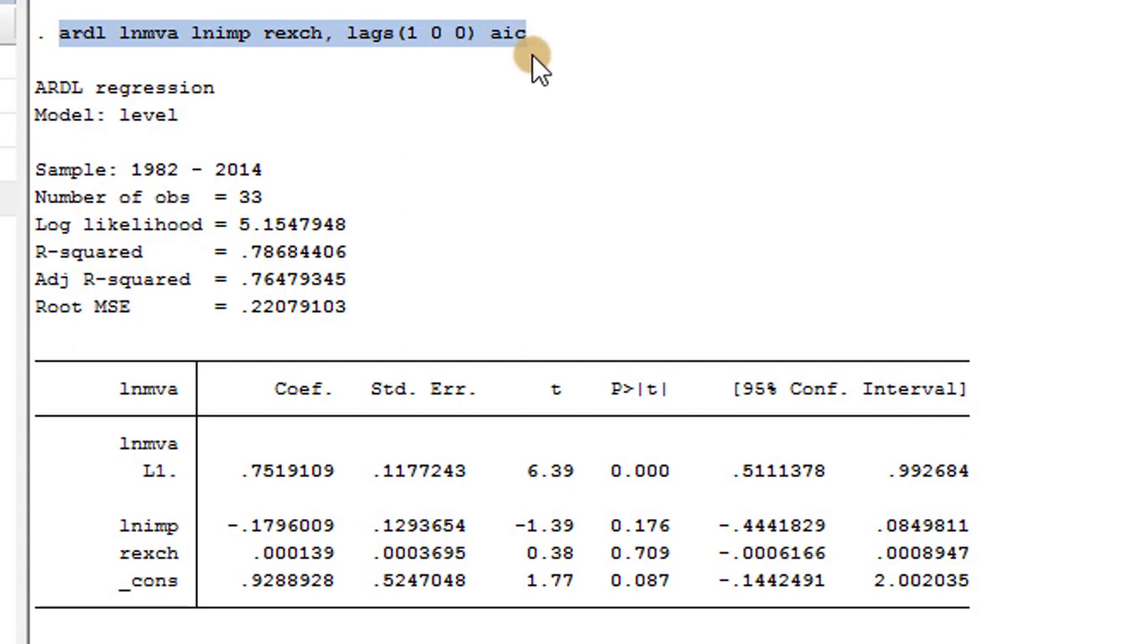
drag(36, 88, 209, 110)
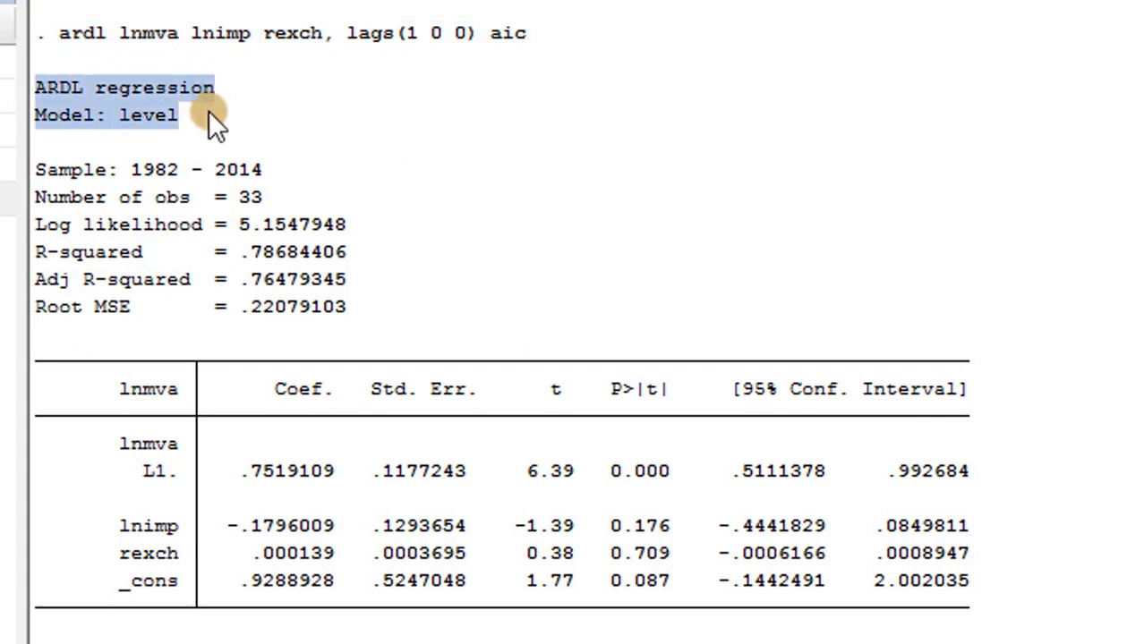
click(551, 254)
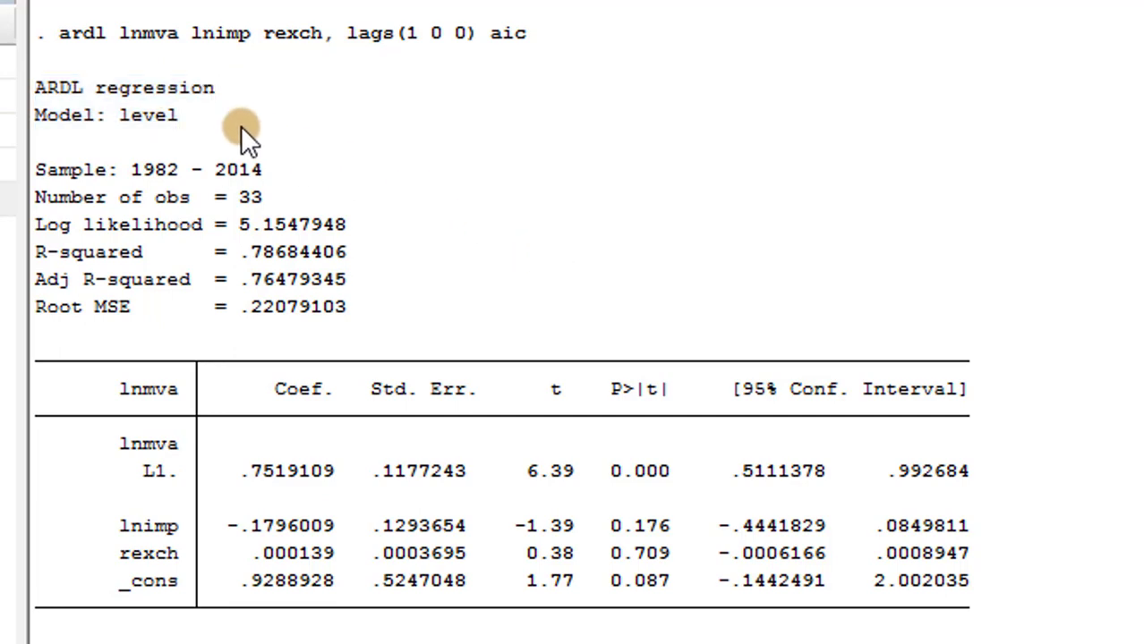
drag(75, 99, 1119, 637)
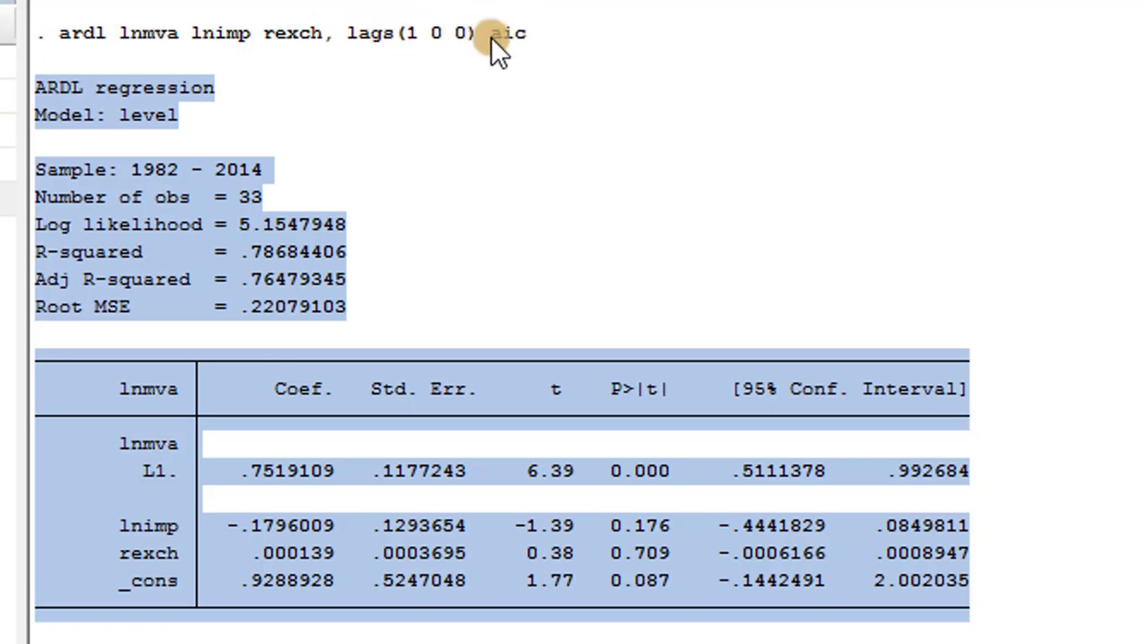
click(795, 157)
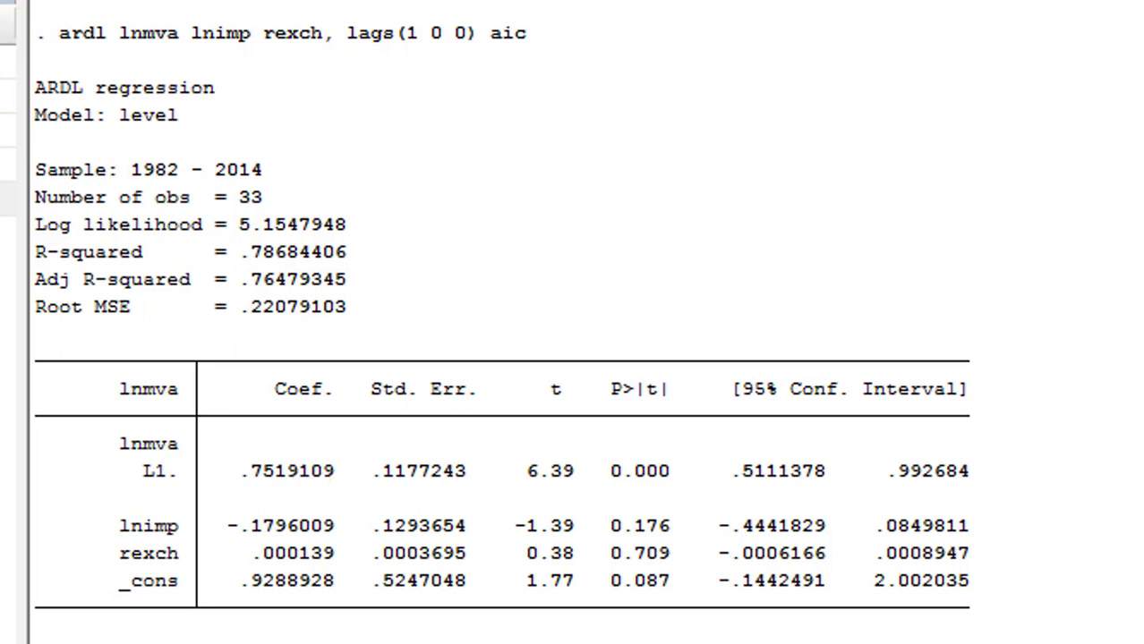
key(Return)
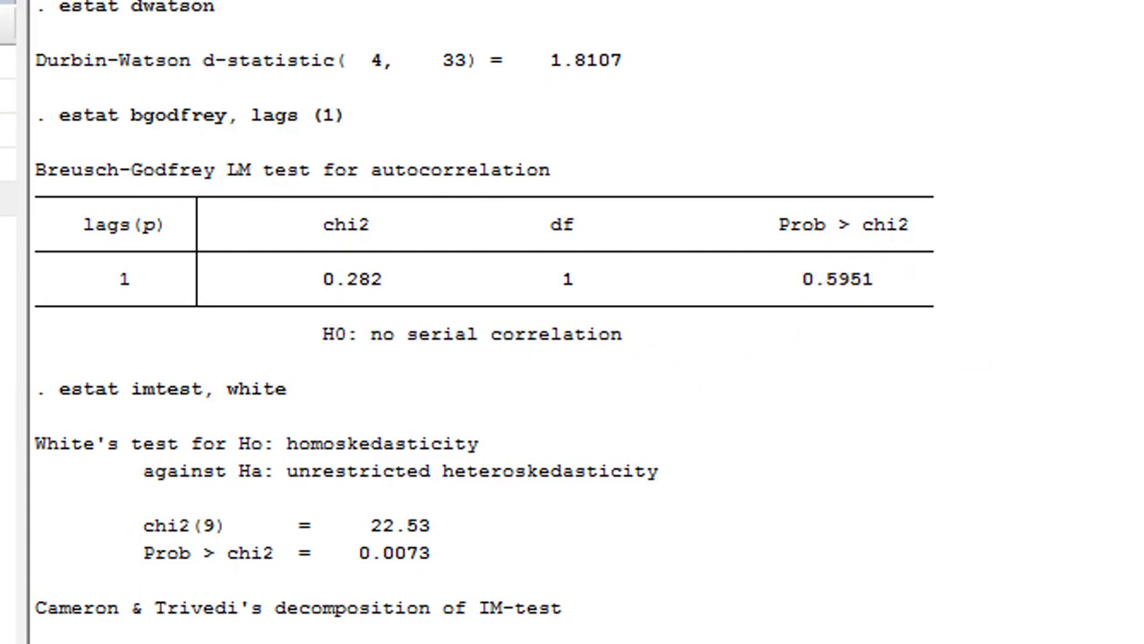
scroll(483, 323, down, 4)
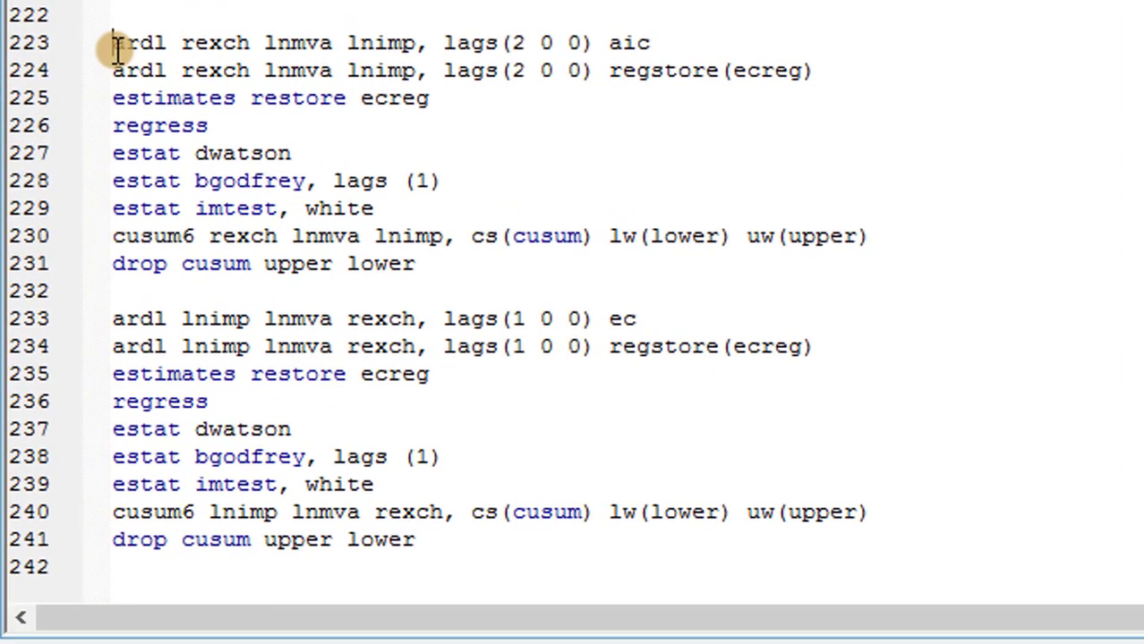
- Run do-file lines 223 to 231, estimating ardl rexch lnmva lnimp, lags(2 0 0) aic with its diagnostic tests and CUSUM commands
triple_click(116, 51)
key(shift+Down)
key(shift+Down)
key(shift+Down)
key(shift+Down)
key(shift+Down)
key(shift+Down)
key(shift+Down)
key(shift+Down)
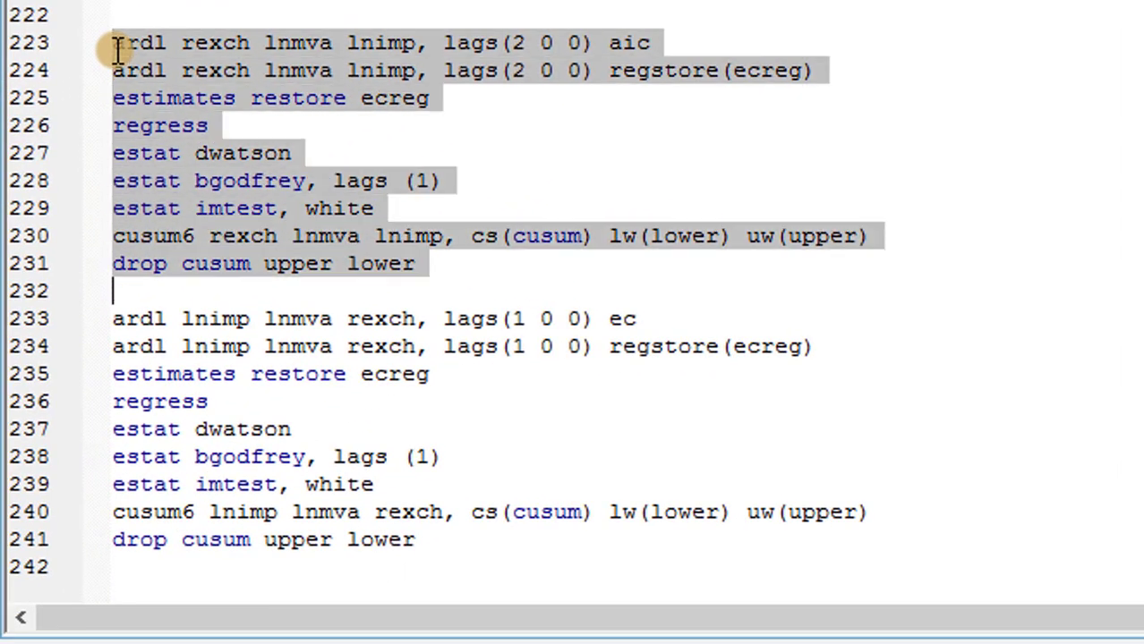
key(shift+Left)
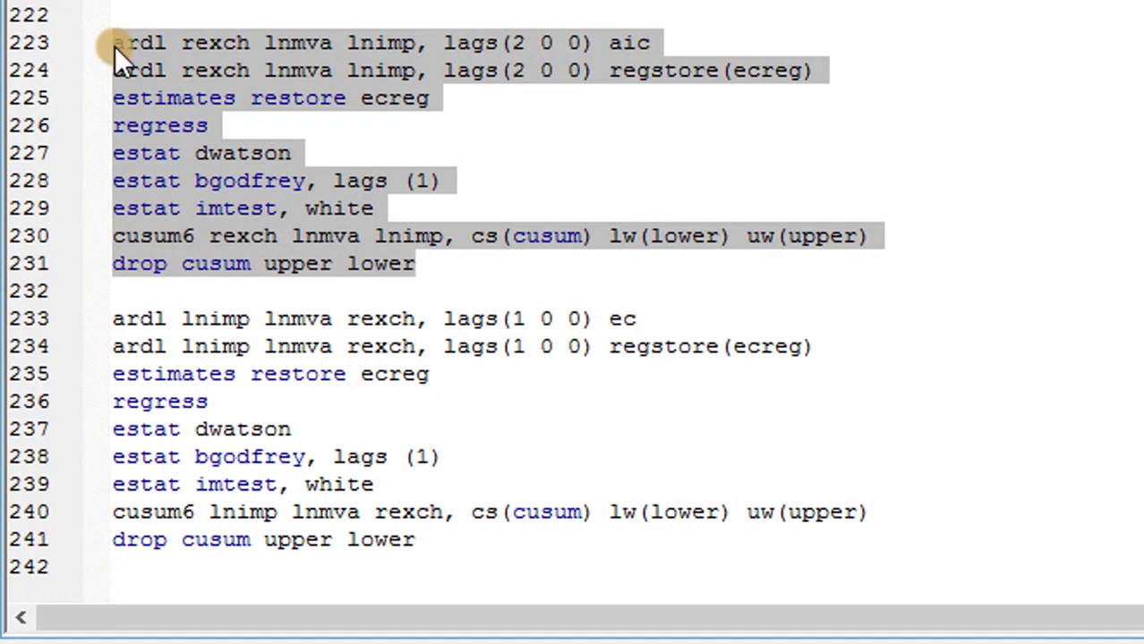
key(ctrl+d)
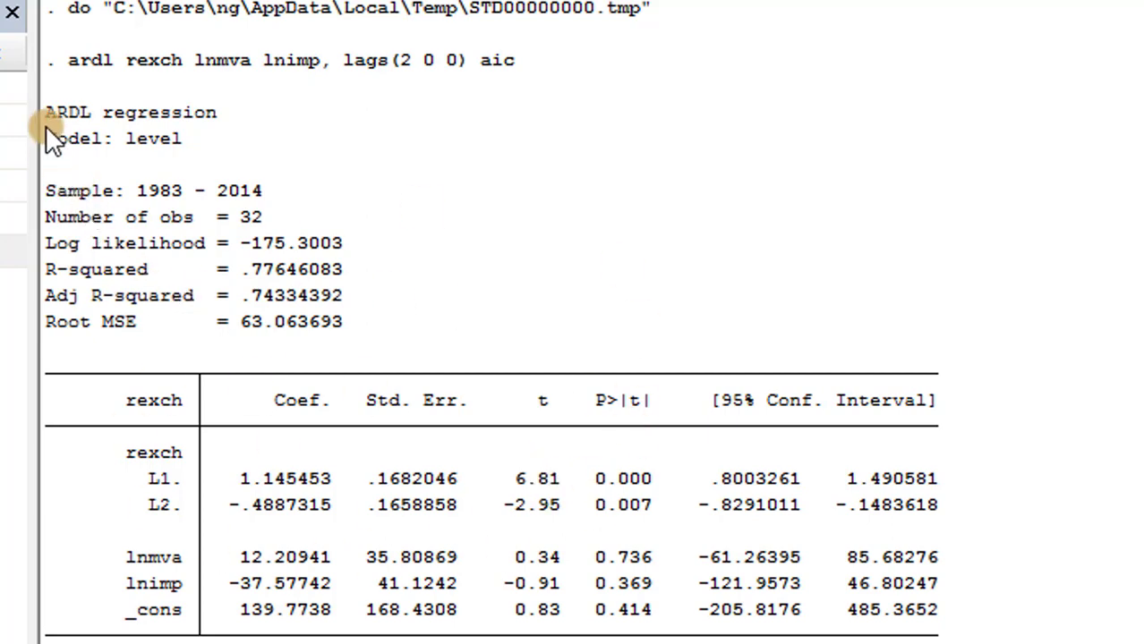
- Examine the level ARDL regression output for rexch and its autocorrelation and heteroskedasticity test results
drag(45, 125, 380, 130)
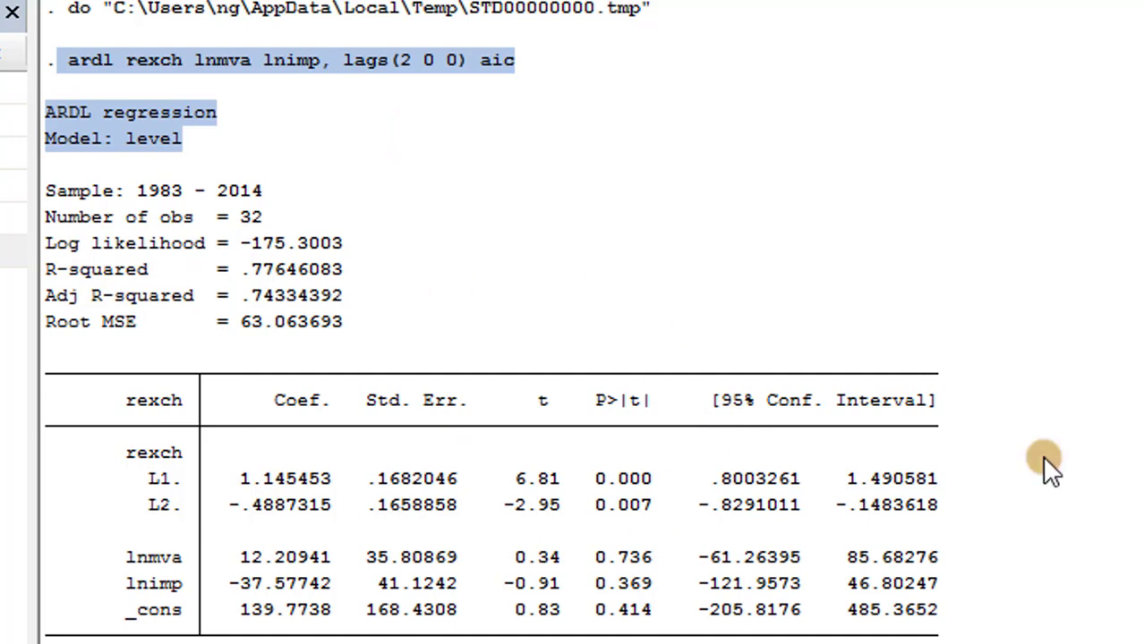
click(855, 600)
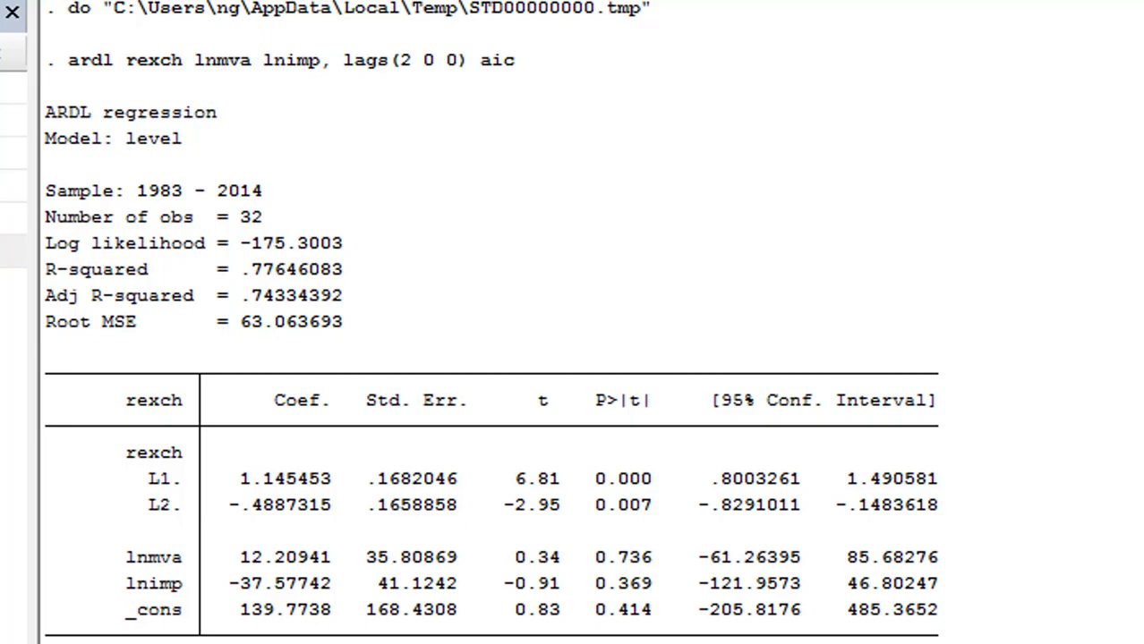
scroll(490, 358, down, 20)
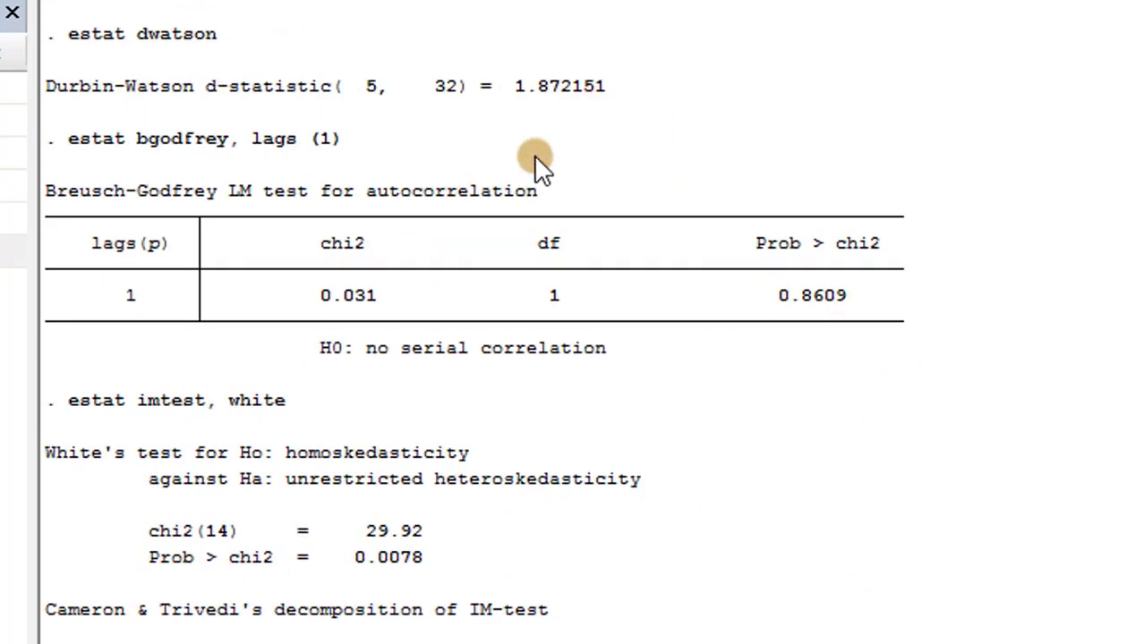
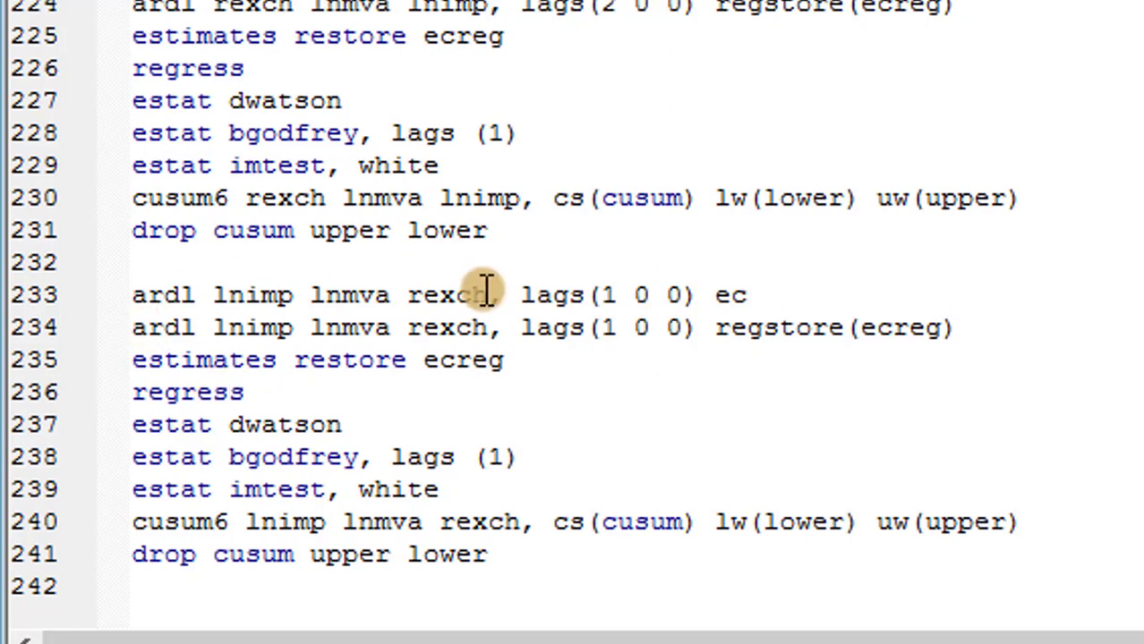
- Run do-file lines 233 to 241, estimating ardl lnimp lnmva rexch, lags(1 0 0) ec with its diagnostic tests and CUSUM commands
click(146, 298)
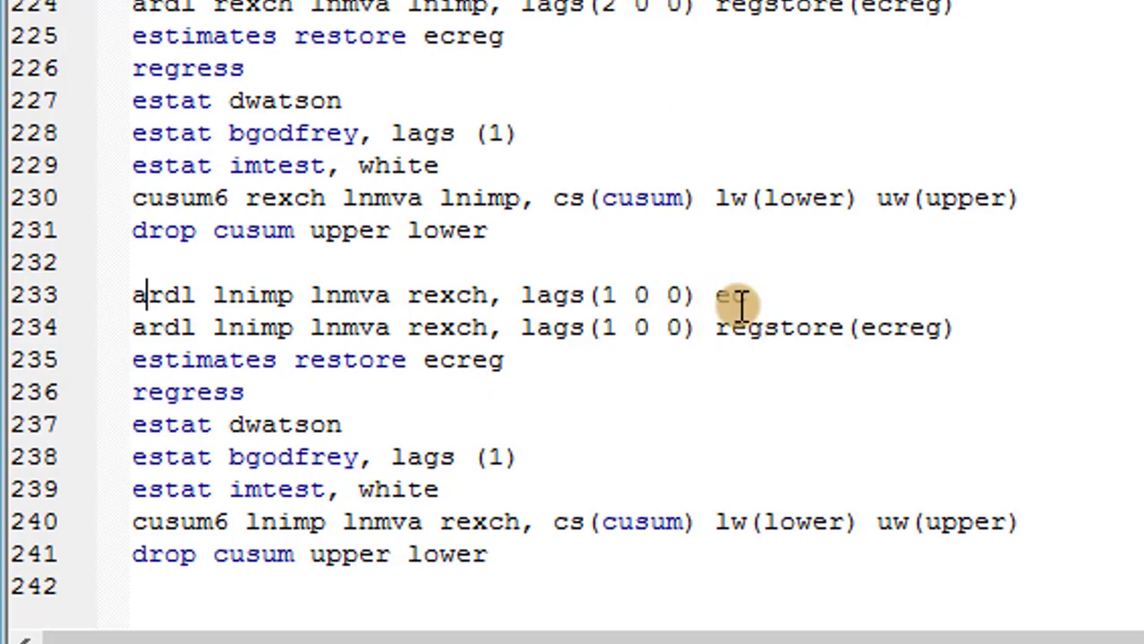
click(132, 299)
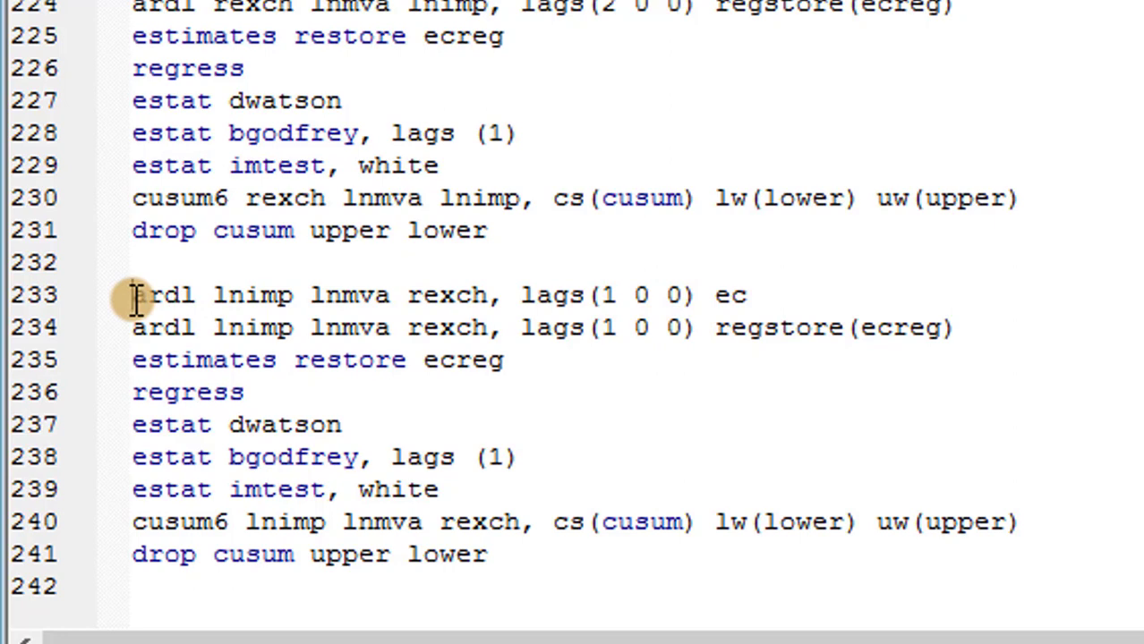
key(shift+Down)
key(shift+Down)
key(shift+Down)
key(shift+Down)
key(shift+Down)
key(shift+Down)
key(shift+Down)
key(shift+Down)
key(shift+Down)
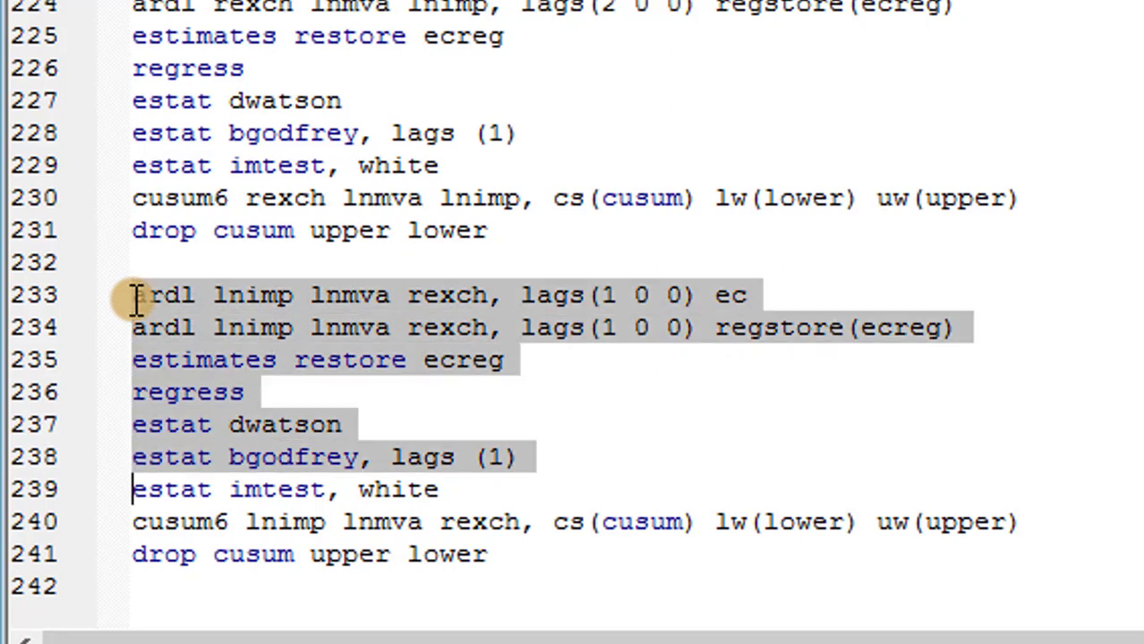
key(shift+Left)
key(ctrl+d)
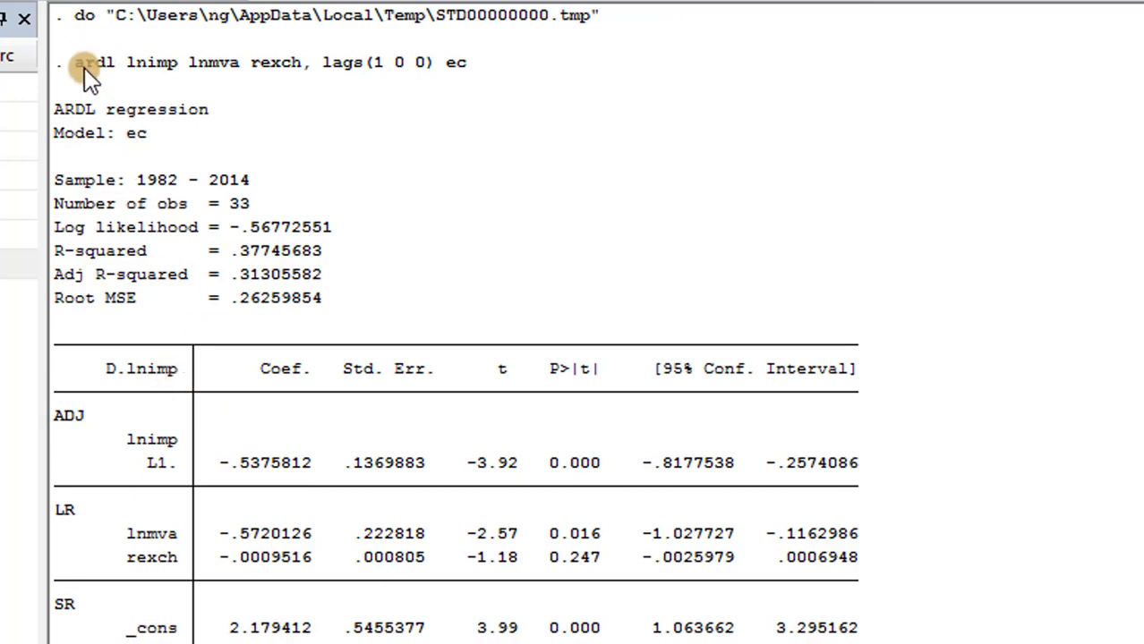
- Examine the error correction output for lnimp, covering the model type, sample statistics and the adjustment, long-run and short-run coefficients
drag(77, 65, 494, 65)
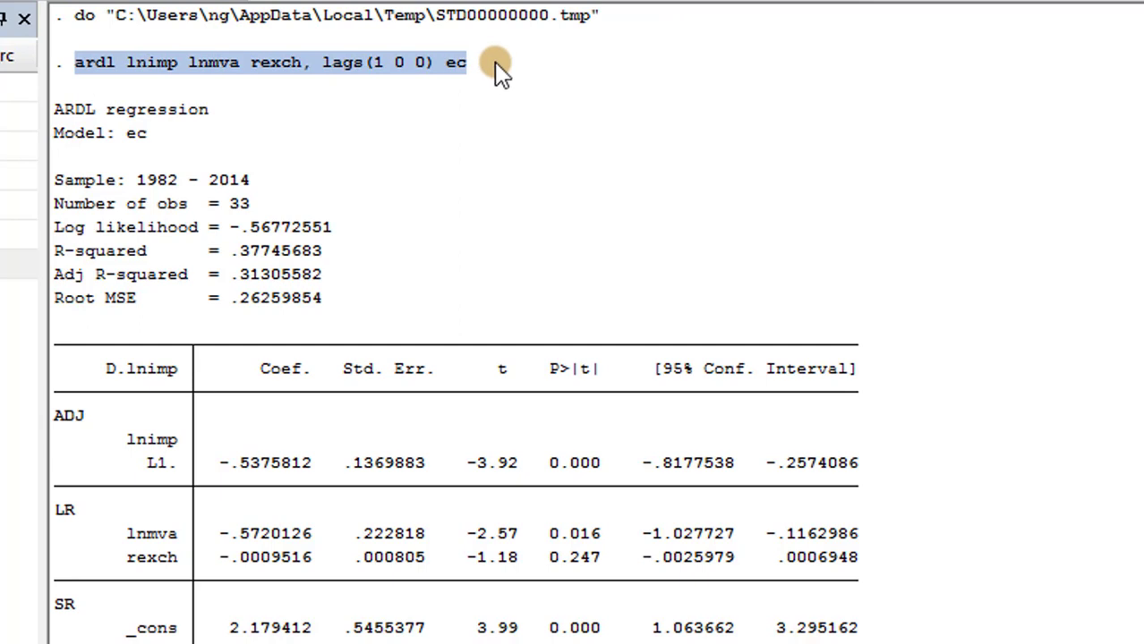
drag(57, 132, 148, 139)
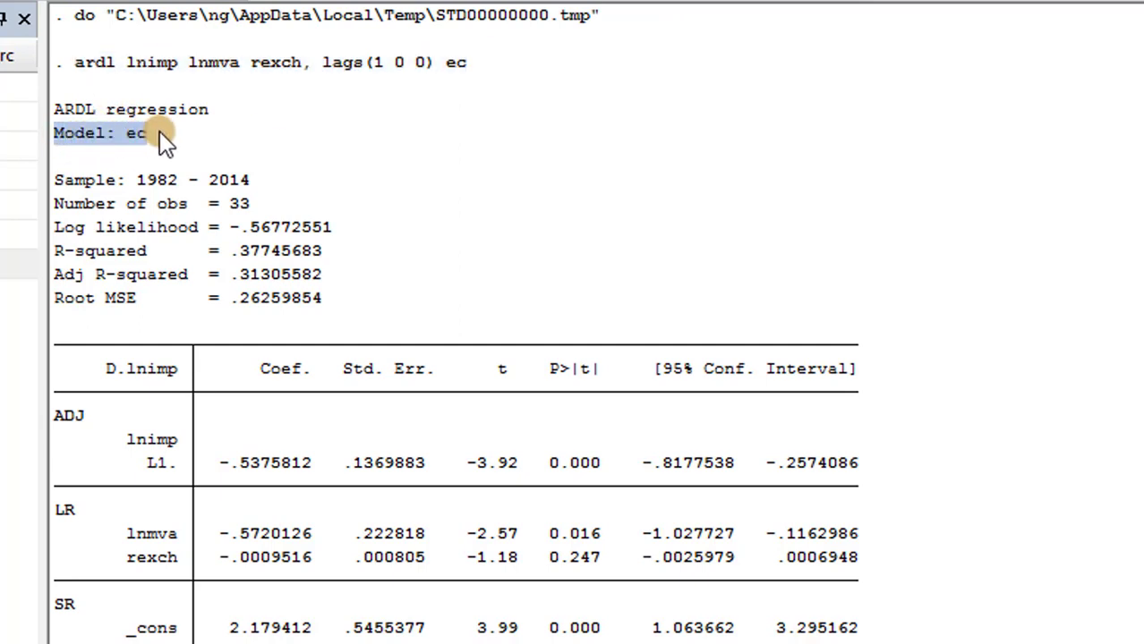
click(248, 256)
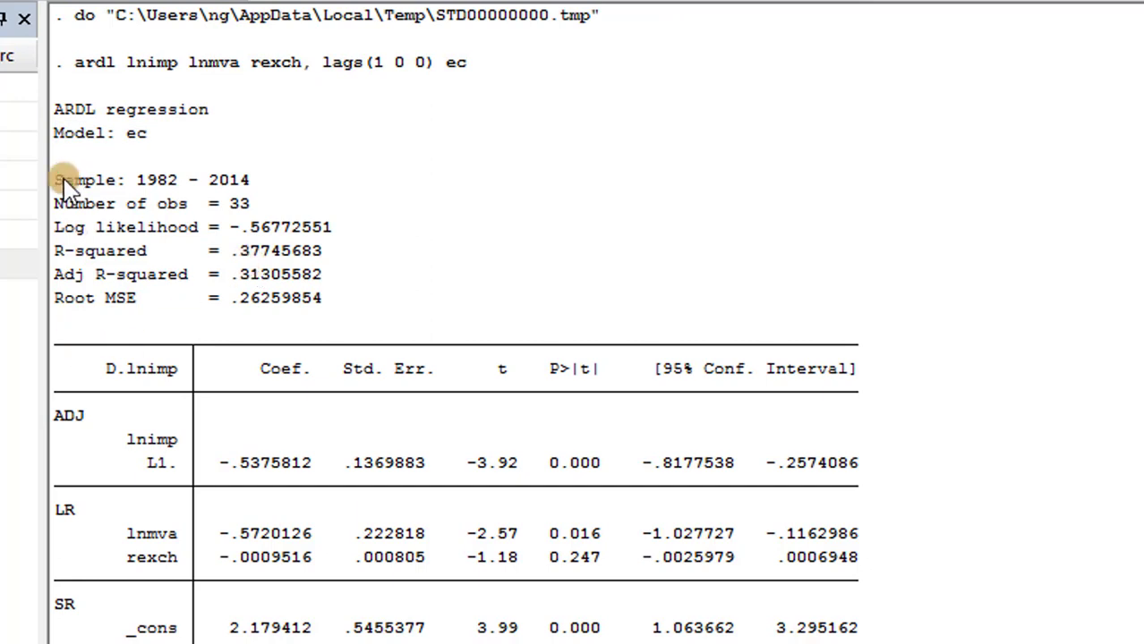
drag(55, 182, 858, 643)
- Review the autocorrelation and heteroskedasticity tests for the lnimp model, view its CUSUM squared plot and close the graph
click(1016, 460)
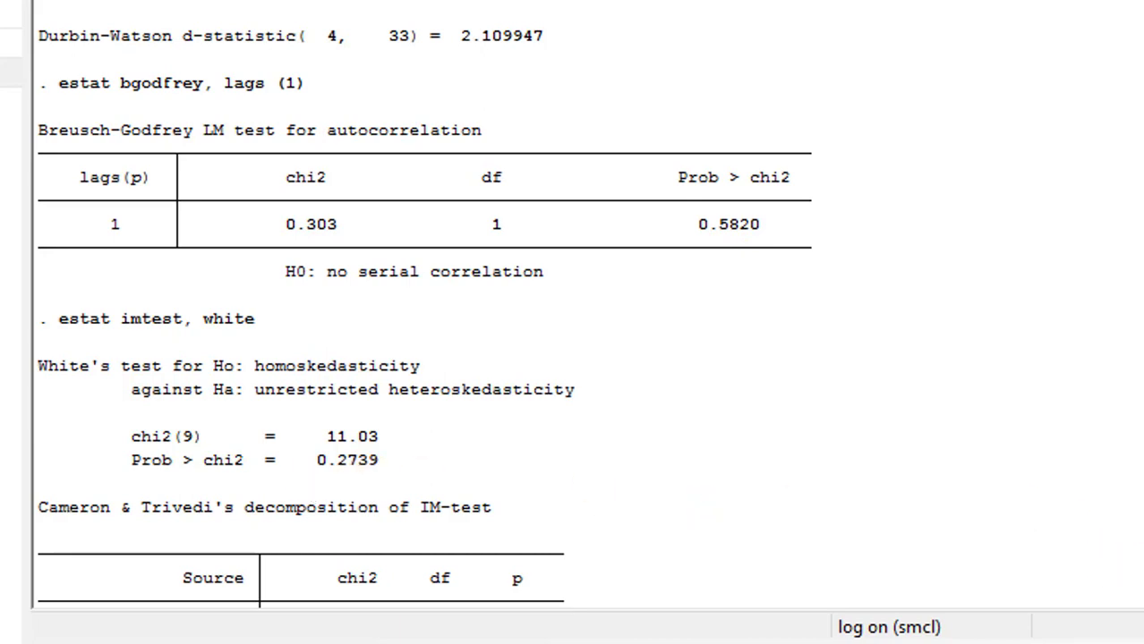
key(Return)
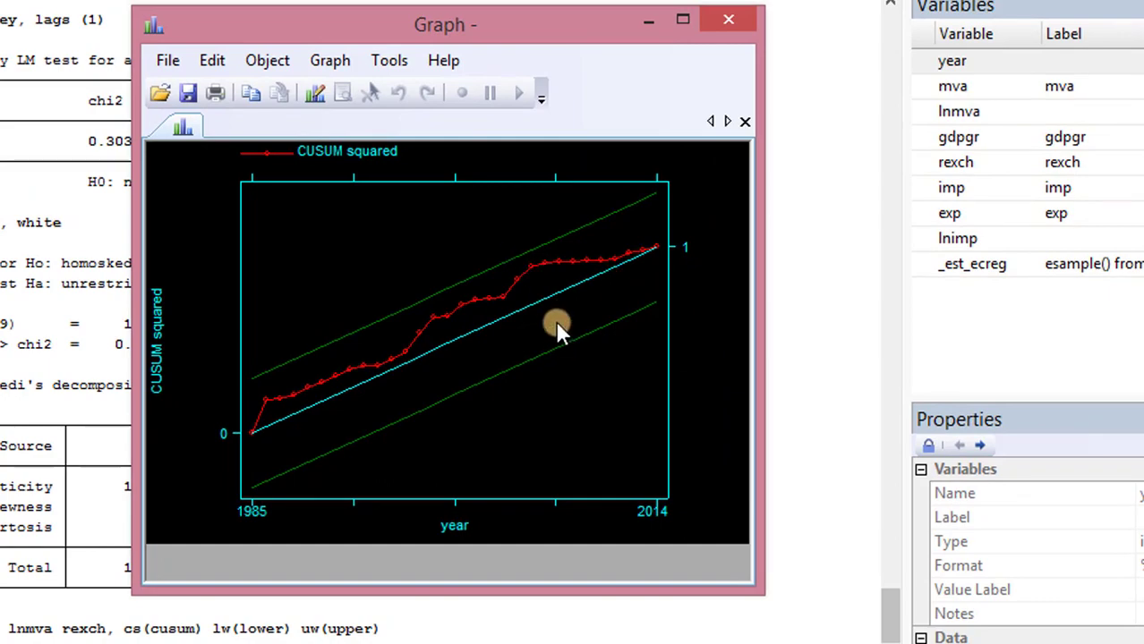
click(730, 19)
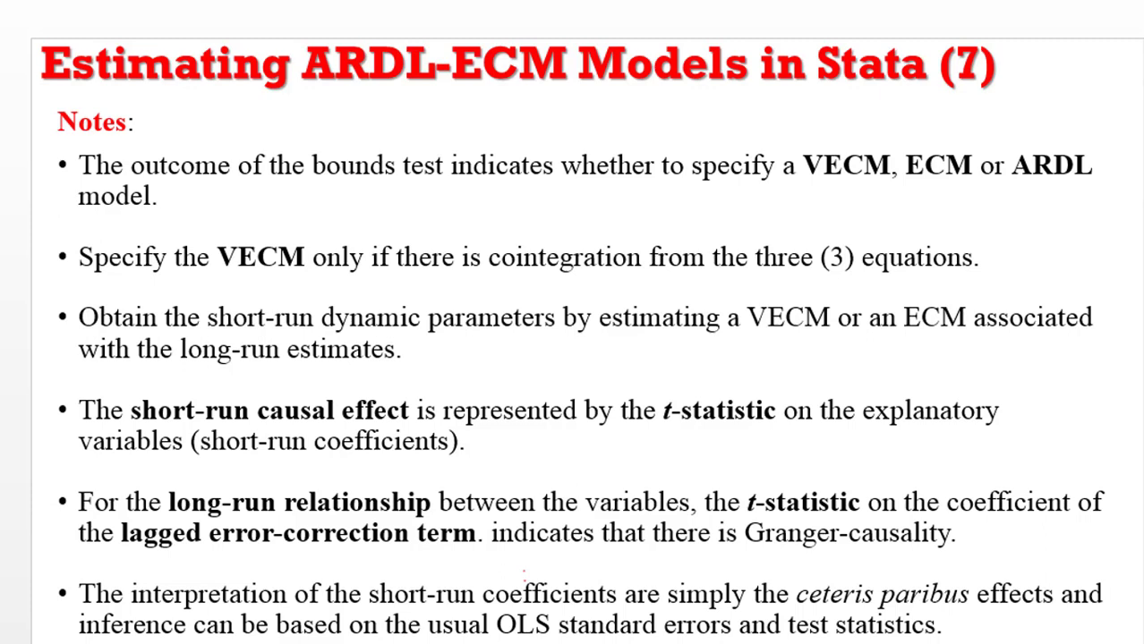